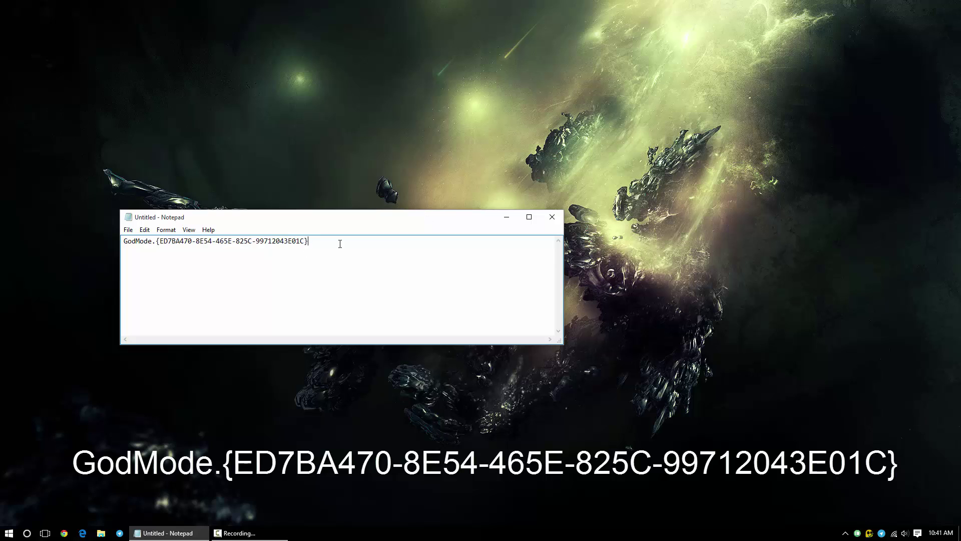
- Copy the GodMode folder code line from Notepad and minimize Notepad
{"action": "left_click_drag", "start_coordinate": [339, 242], "coordinate": [122, 241]}
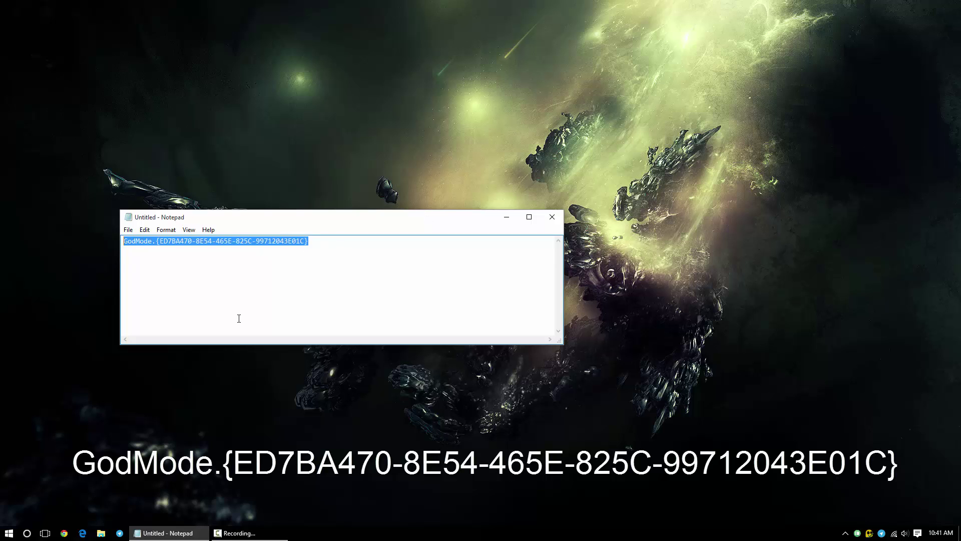
{"action": "right_click", "coordinate": [261, 243]}
{"action": "left_click", "coordinate": [285, 273]}
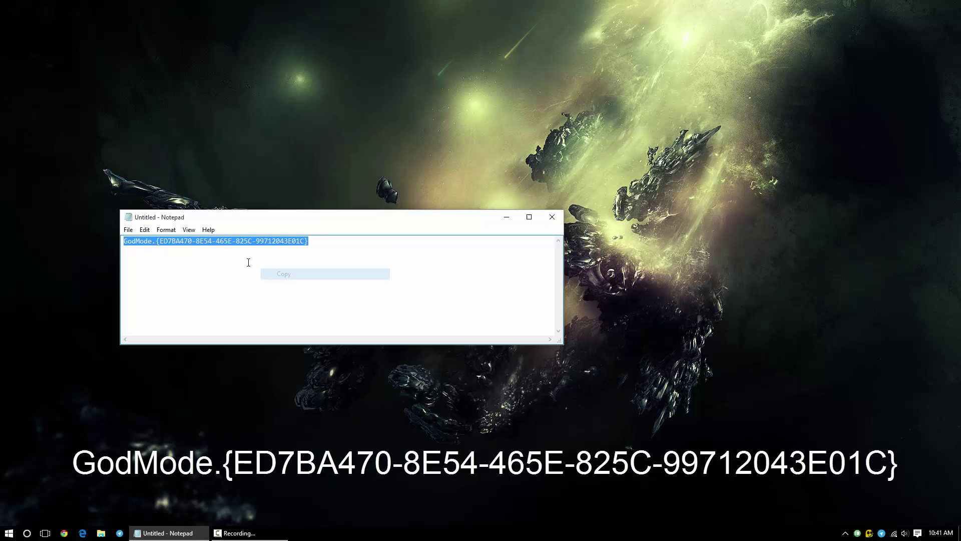
{"action": "key", "text": "super+Down"}
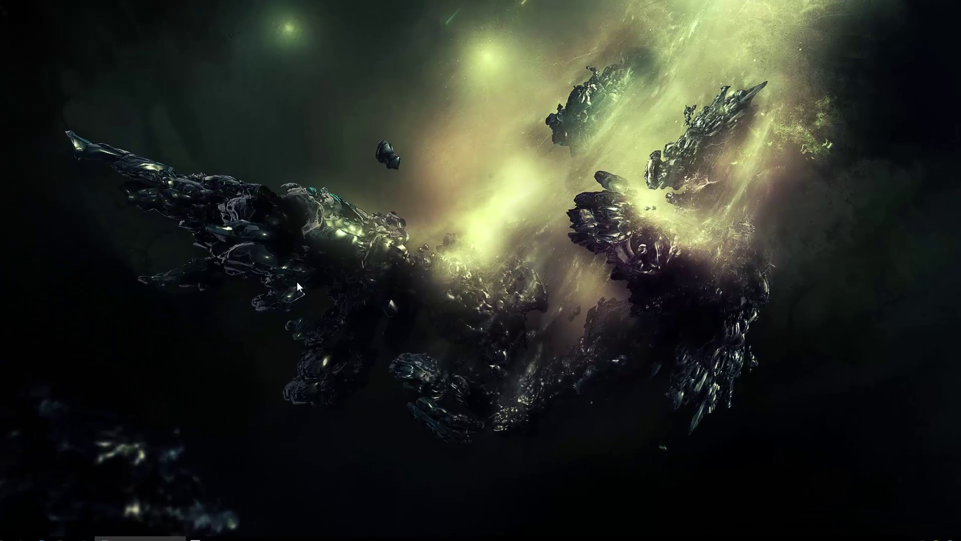
- Create a new desktop folder named with the pasted GodMode code, giving it the settings icon
{"action": "right_click", "coordinate": [308, 304]}
{"action": "mouse_move", "coordinate": [300, 385]}
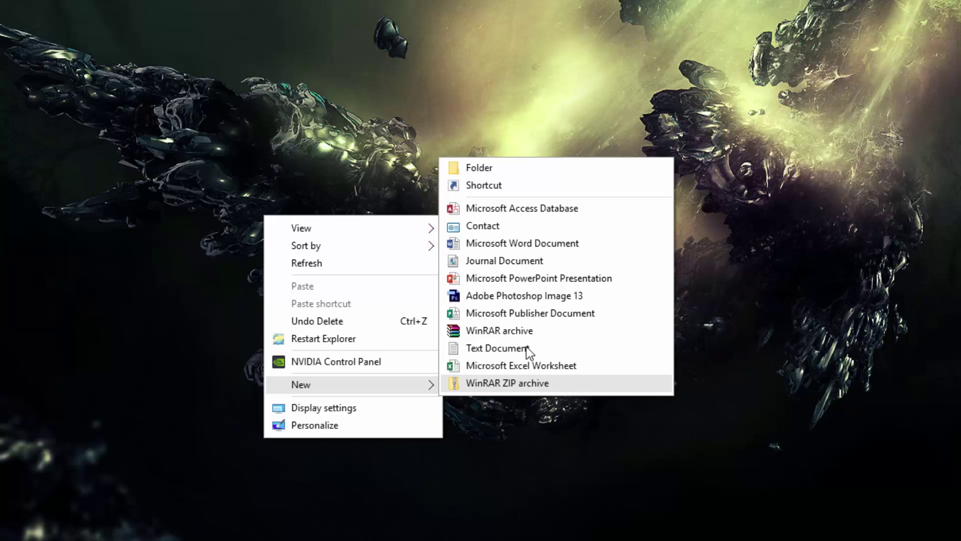
{"action": "left_click", "coordinate": [523, 163]}
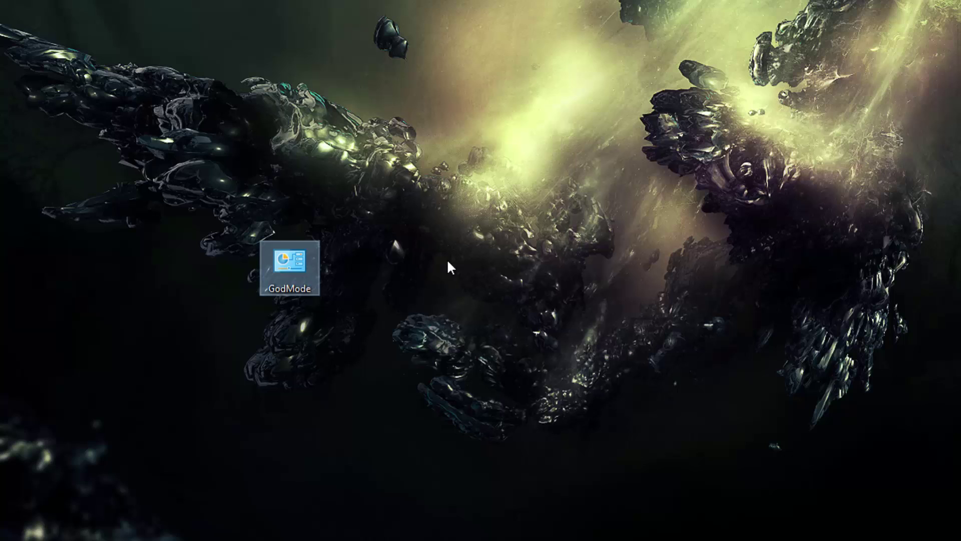
{"action": "left_click", "coordinate": [447, 261]}
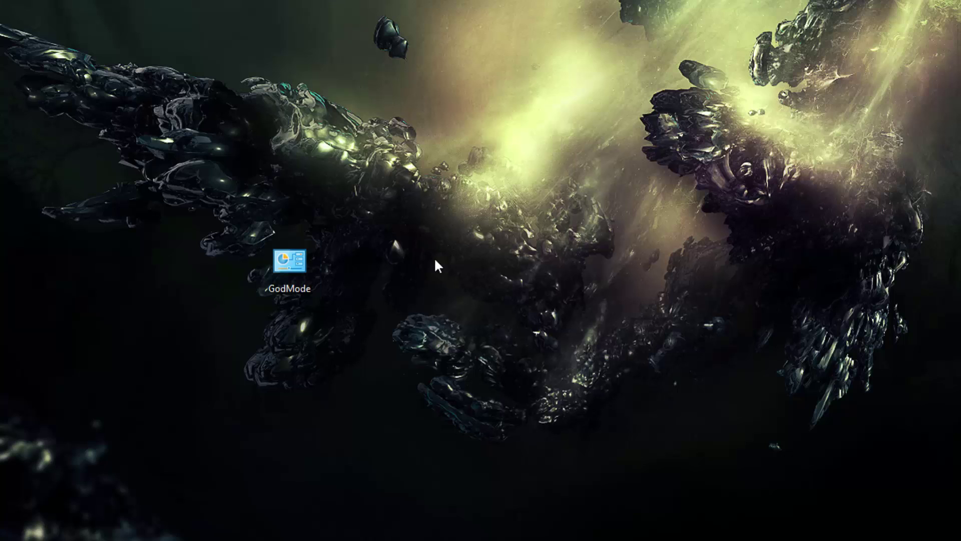
- Open the GodMode desktop folder and browse its 237 settings down to the System group
{"action": "double_click", "coordinate": [305, 273]}
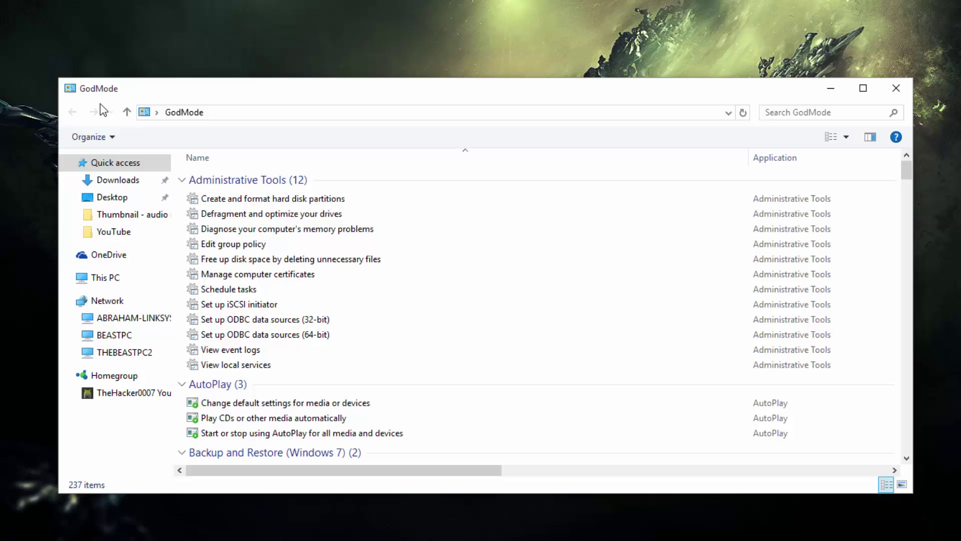
{"action": "scroll", "coordinate": [376, 267], "scroll_direction": "down", "scroll_amount": 6}
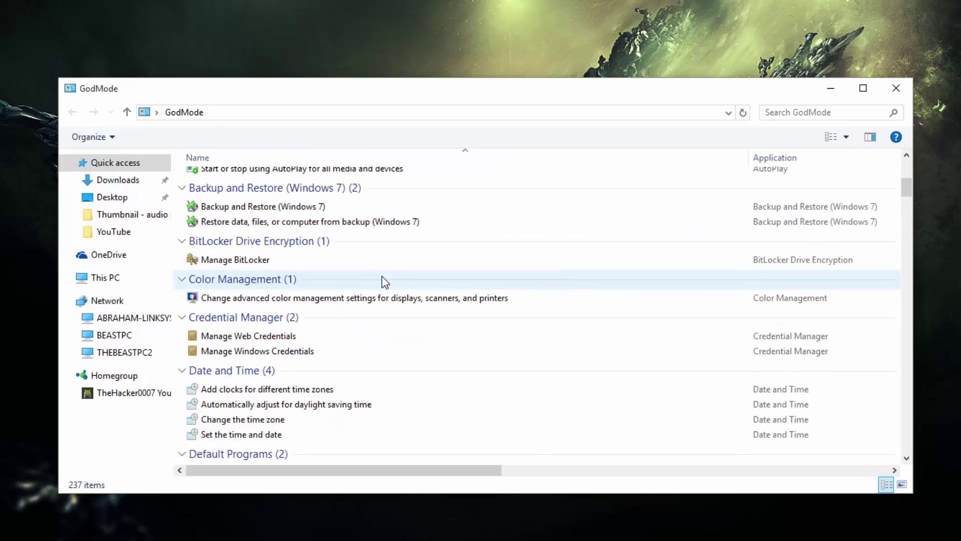
{"action": "scroll", "coordinate": [381, 278], "scroll_direction": "down", "scroll_amount": 6}
{"action": "scroll", "coordinate": [375, 293], "scroll_direction": "down", "scroll_amount": 5}
{"action": "scroll", "coordinate": [373, 307], "scroll_direction": "down", "scroll_amount": 2}
{"action": "scroll", "coordinate": [371, 300], "scroll_direction": "down", "scroll_amount": 6}
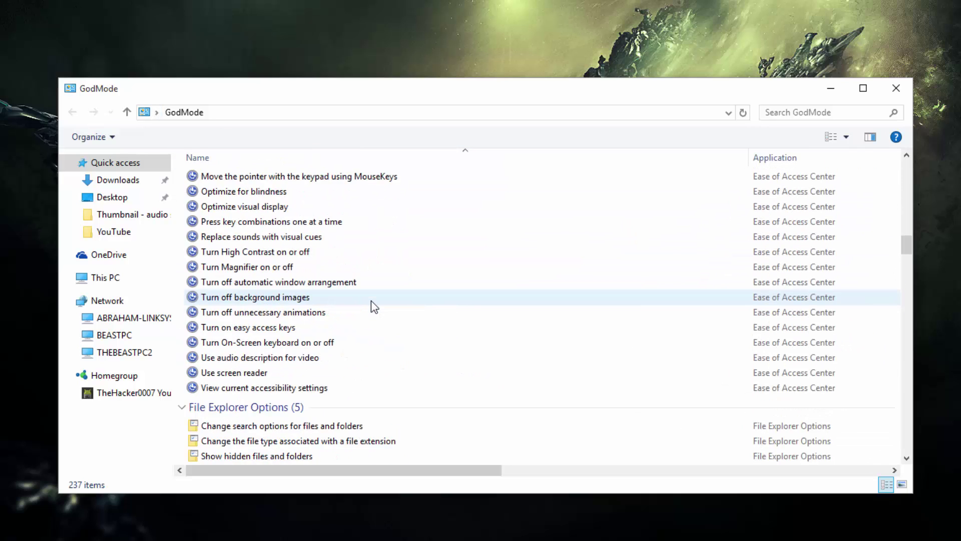
{"action": "scroll", "coordinate": [372, 300], "scroll_direction": "down", "scroll_amount": 7}
{"action": "scroll", "coordinate": [371, 301], "scroll_direction": "down", "scroll_amount": 5}
{"action": "scroll", "coordinate": [371, 300], "scroll_direction": "down", "scroll_amount": 4}
{"action": "scroll", "coordinate": [371, 307], "scroll_direction": "down", "scroll_amount": 6}
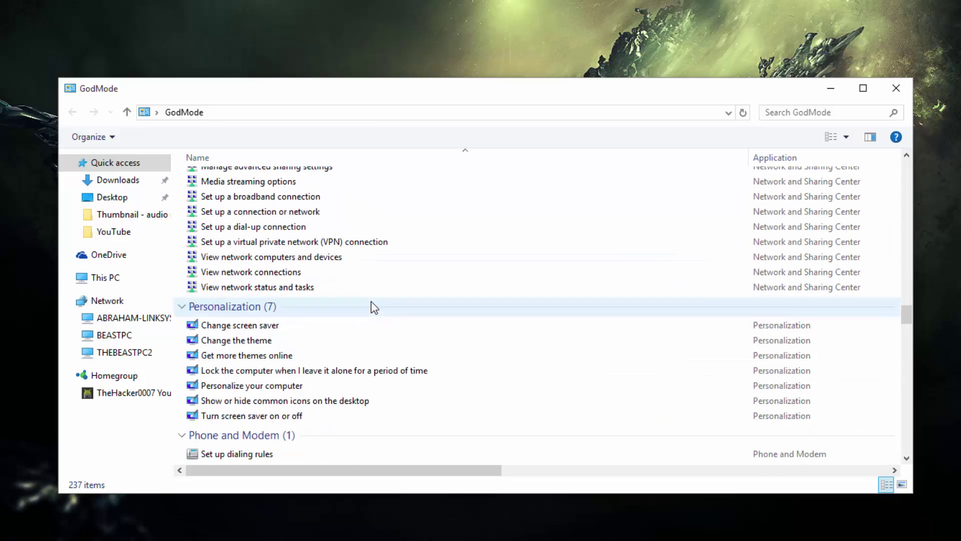
{"action": "scroll", "coordinate": [371, 307], "scroll_direction": "down", "scroll_amount": 6}
{"action": "scroll", "coordinate": [371, 307], "scroll_direction": "down", "scroll_amount": 5}
{"action": "scroll", "coordinate": [371, 308], "scroll_direction": "down", "scroll_amount": 5}
{"action": "scroll", "coordinate": [371, 301], "scroll_direction": "down", "scroll_amount": 6}
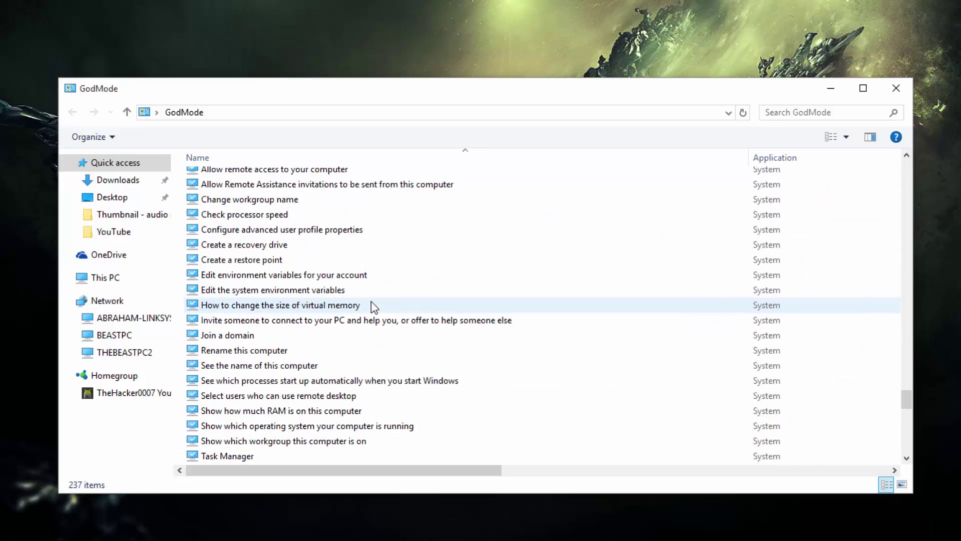
{"action": "scroll", "coordinate": [371, 302], "scroll_direction": "down", "scroll_amount": 5}
{"action": "scroll", "coordinate": [371, 301], "scroll_direction": "down", "scroll_amount": 8}
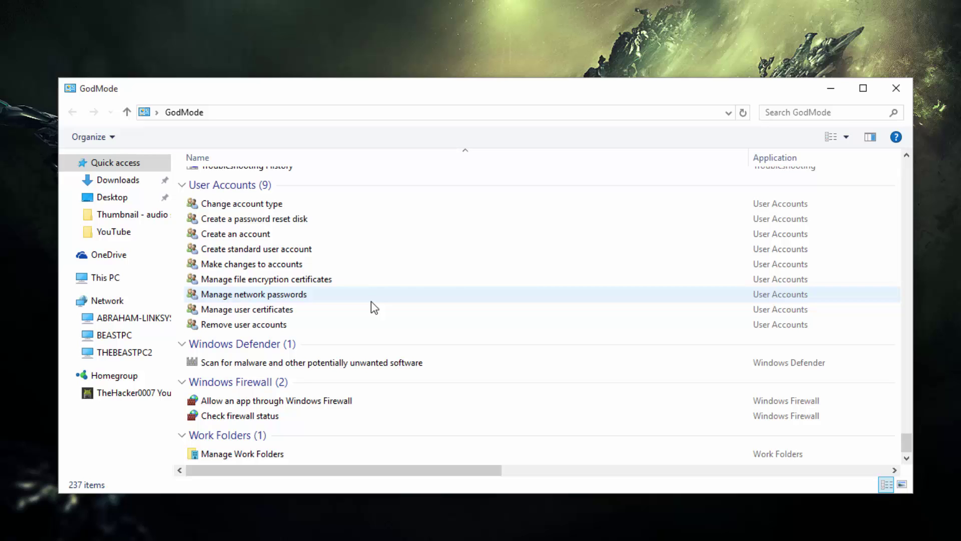
{"action": "scroll", "coordinate": [371, 301], "scroll_direction": "up", "scroll_amount": 5}
{"action": "scroll", "coordinate": [371, 301], "scroll_direction": "up", "scroll_amount": 6}
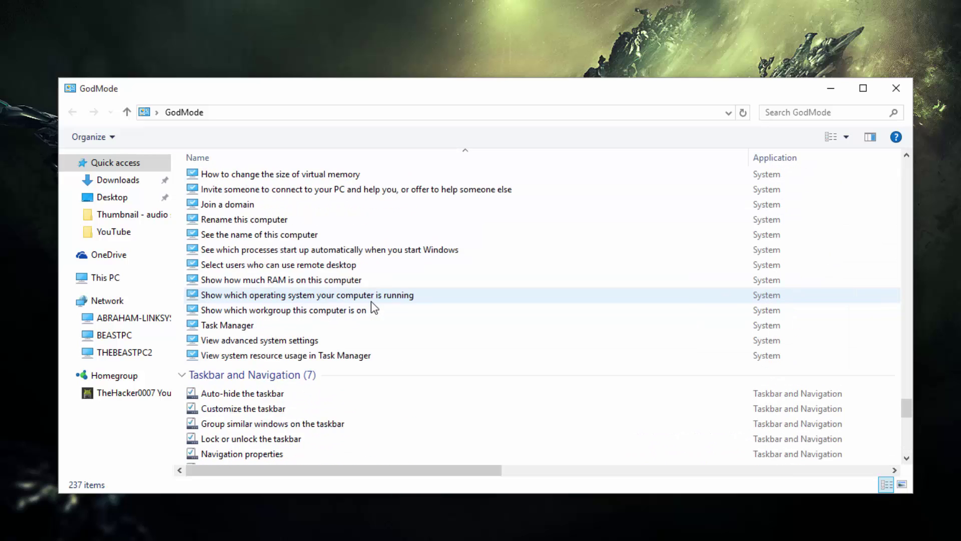
{"action": "scroll", "coordinate": [371, 301], "scroll_direction": "up", "scroll_amount": 3}
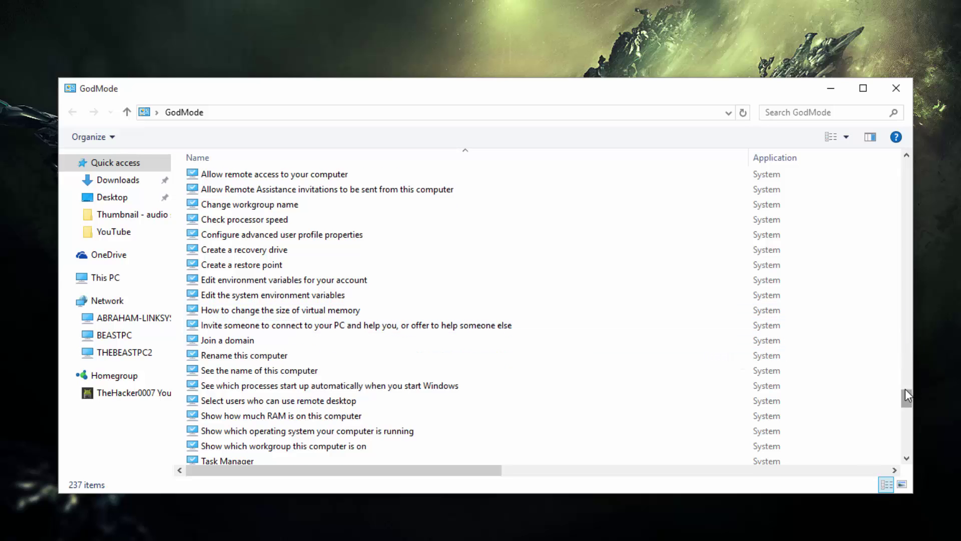
{"action": "left_click_drag", "start_coordinate": [906, 398], "coordinate": [916, 167]}
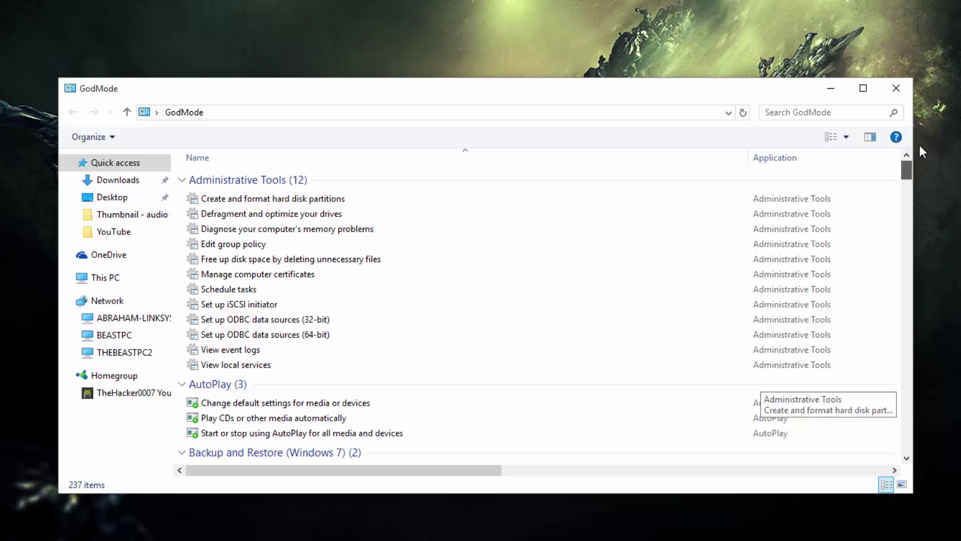